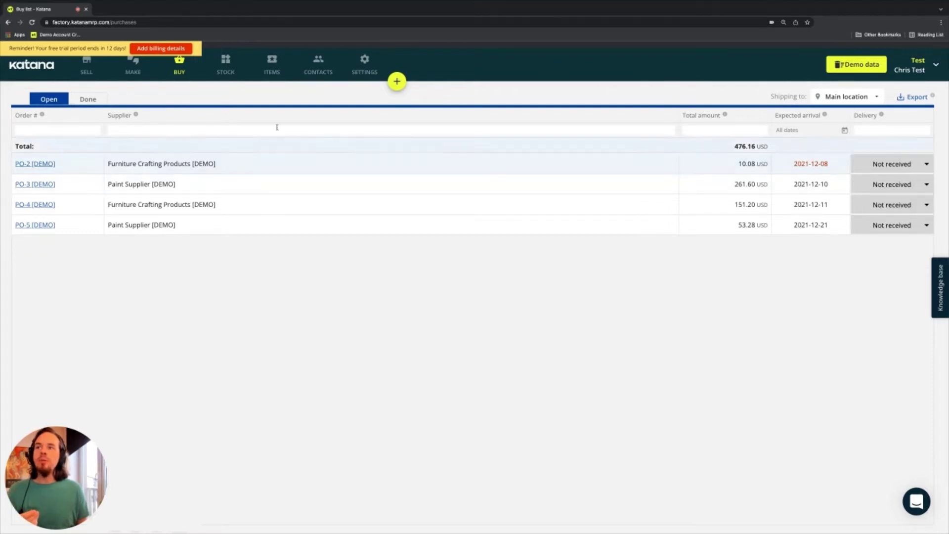
- Open purchase order PO-2 [DEMO] from Furniture Crafting Products in the open purchase orders list
click(405, 85)
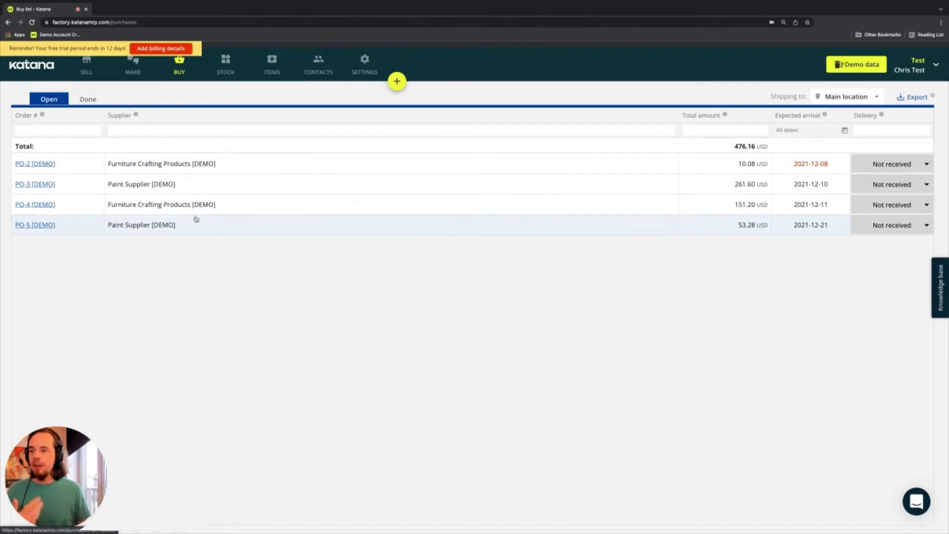
click(62, 165)
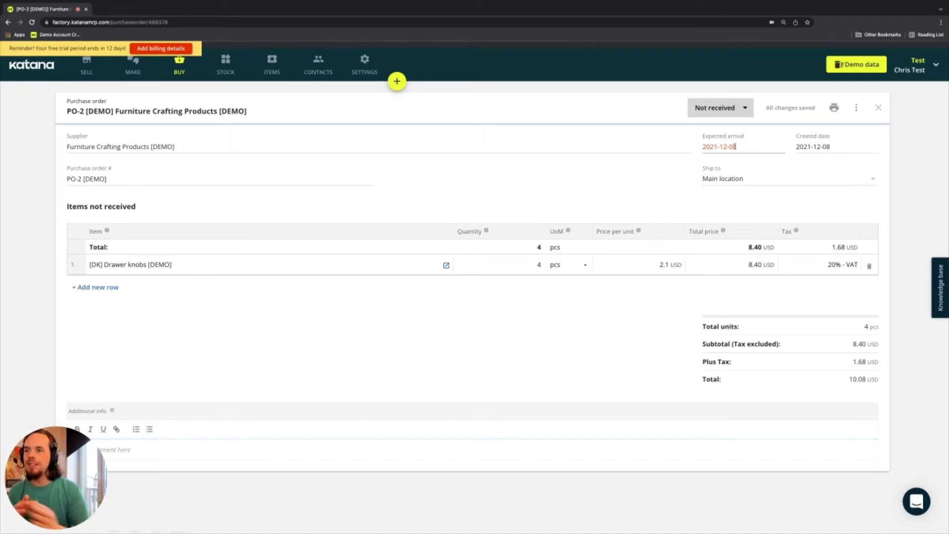
- Go to General settings to view the USD base currency and 14-day default lead times
click(351, 74)
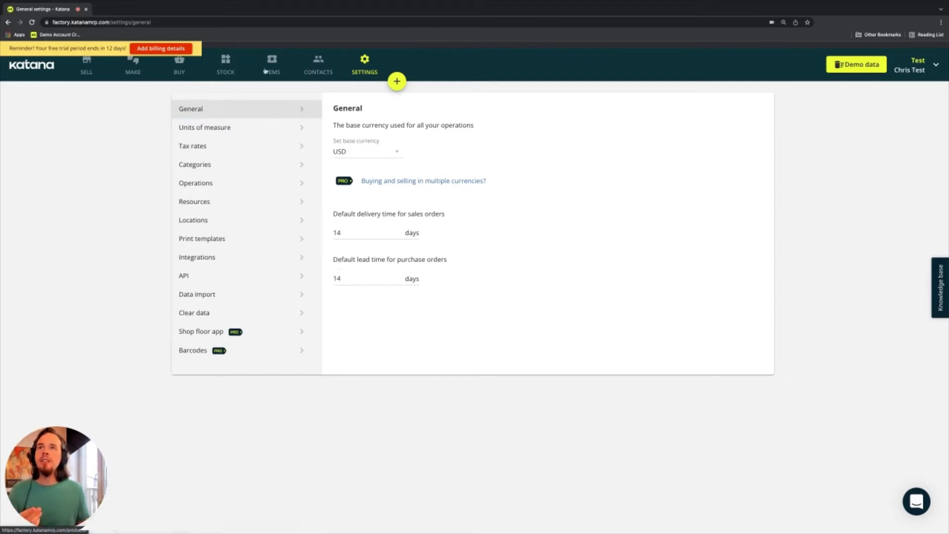
- Return to the Buy list showing open purchase orders PO-2 through PO-5
click(181, 69)
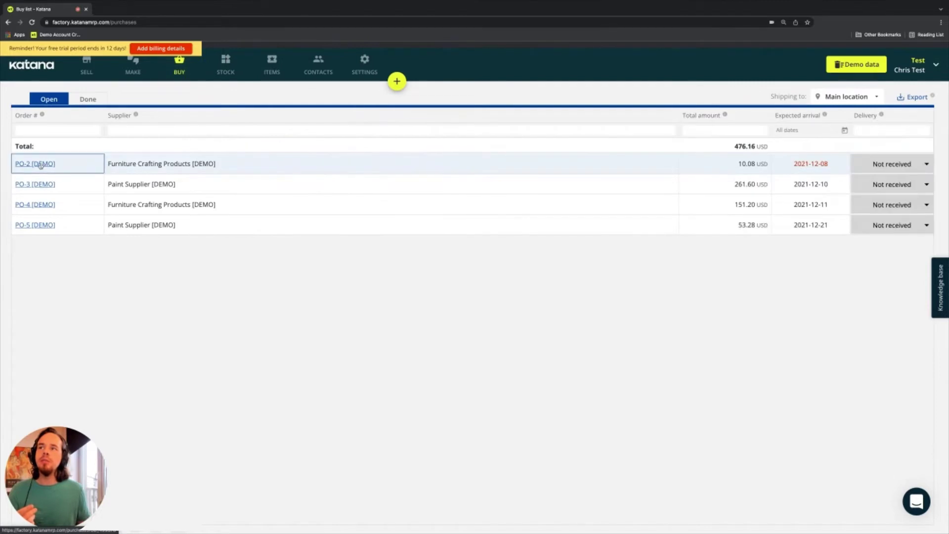
- Reopen PO-2 and change its Ship to location to Fulfillment
click(41, 165)
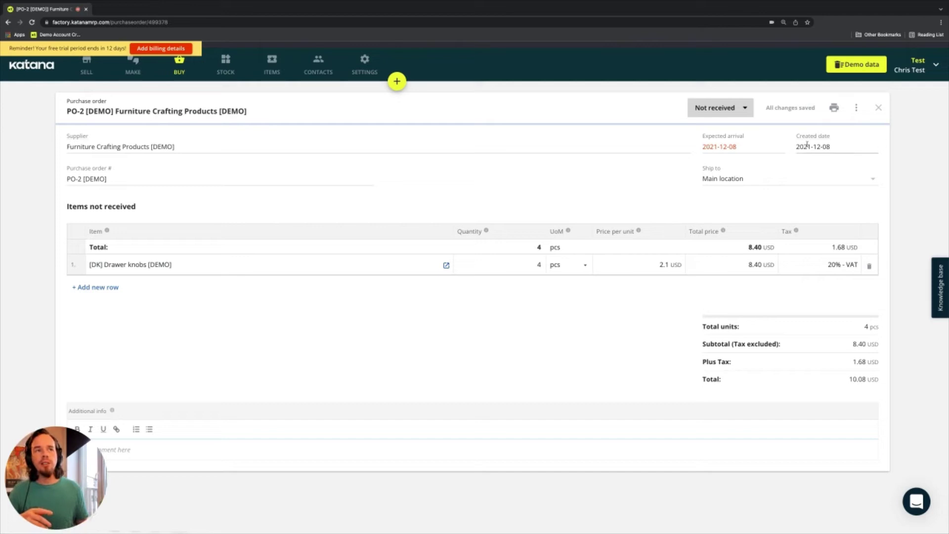
click(866, 181)
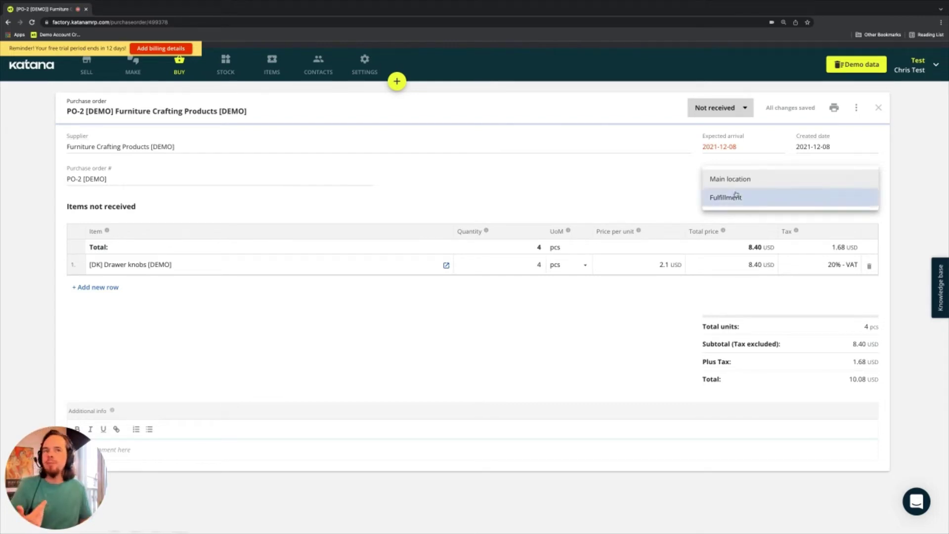
click(562, 193)
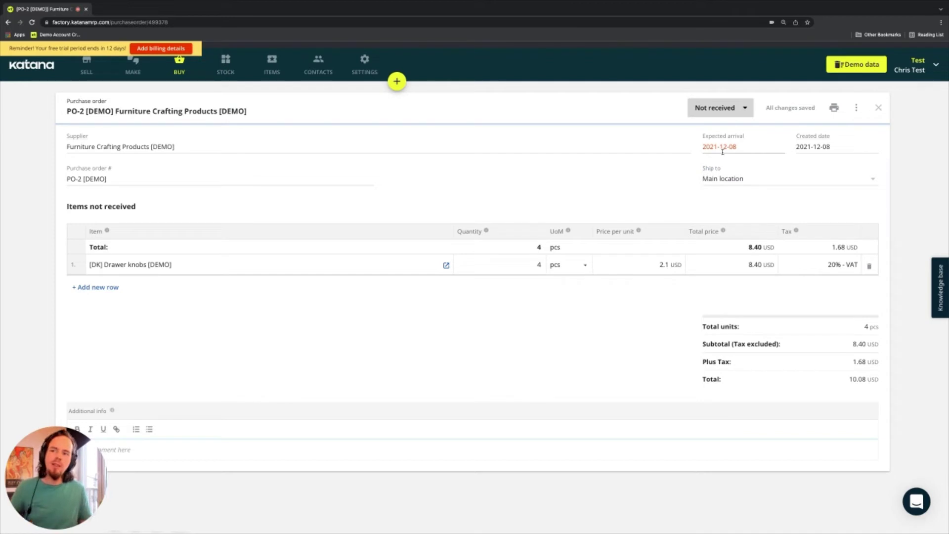
click(741, 184)
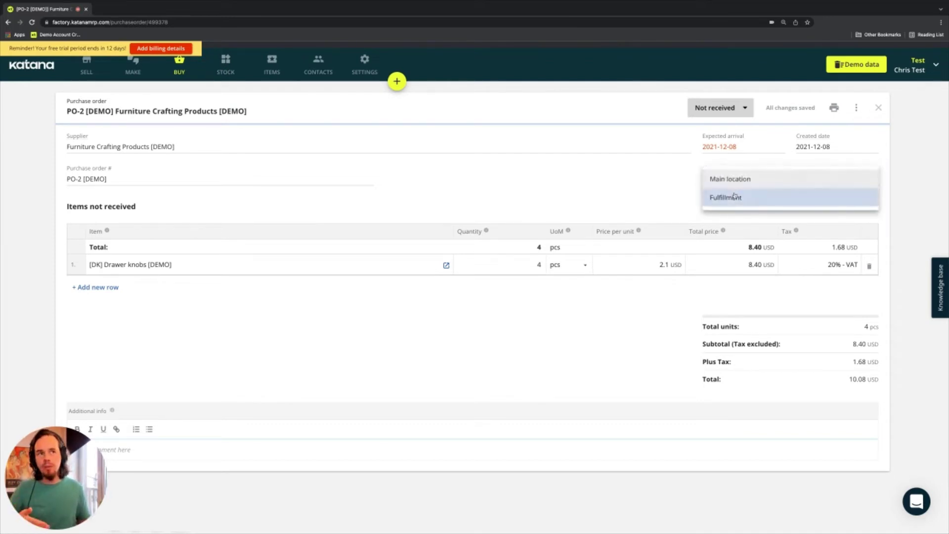
click(728, 200)
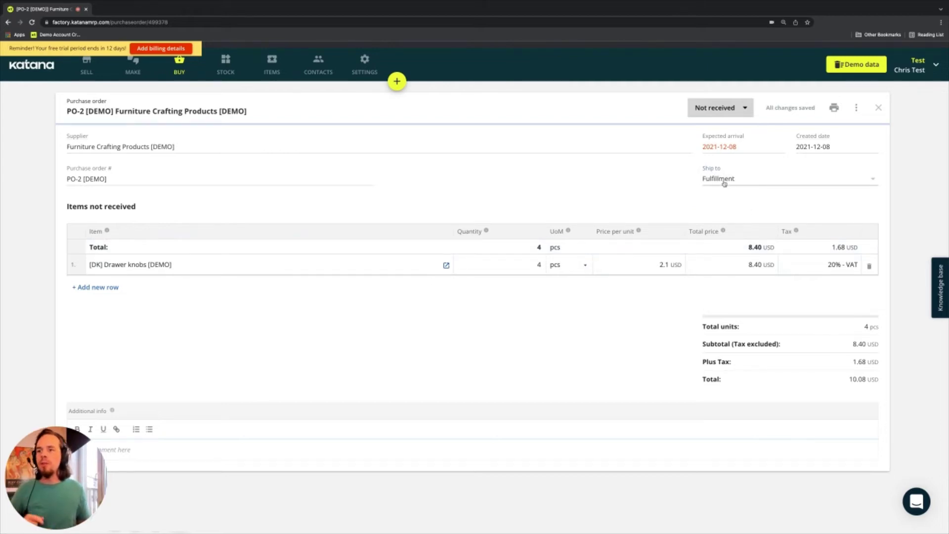
click(724, 182)
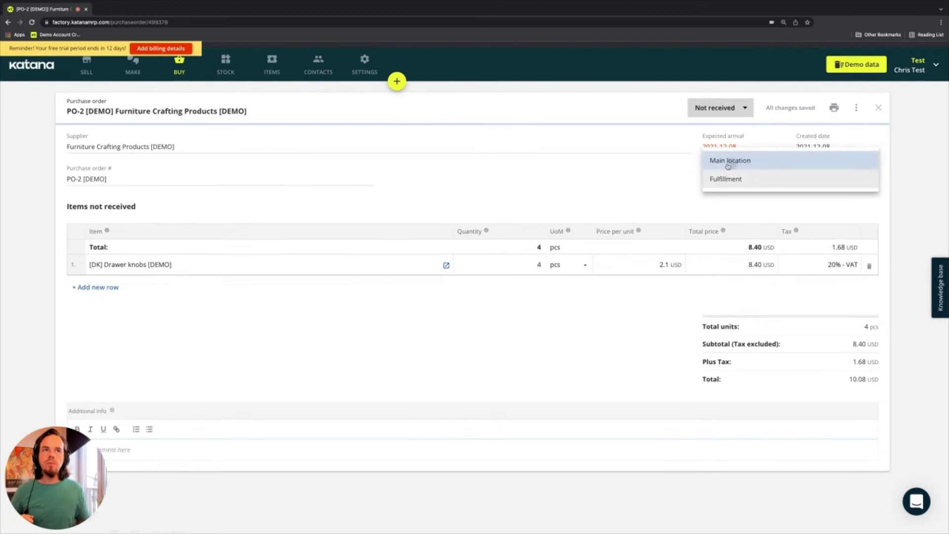
- Reset Ship to Main location, then review the Drawer knobs line: 4 pcs, 2.1 USD, 20% VAT
click(727, 161)
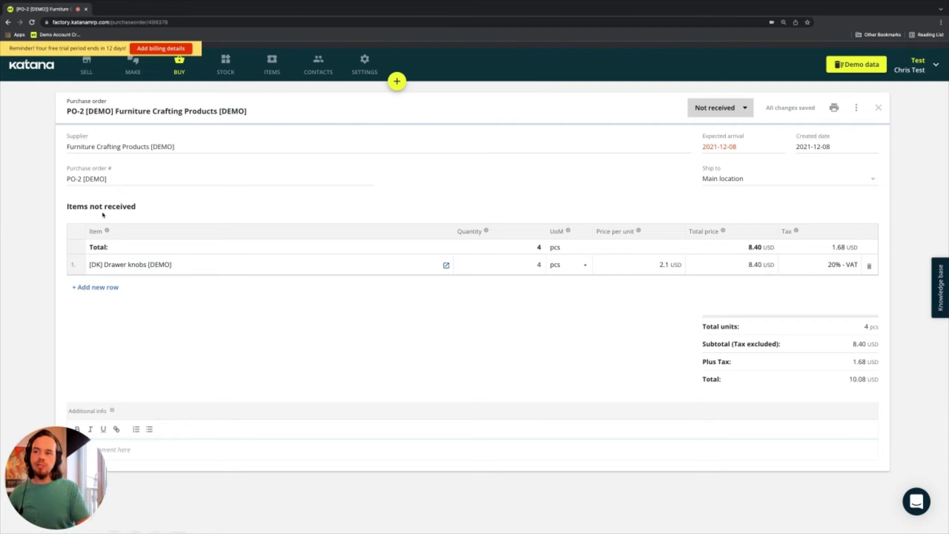
click(88, 266)
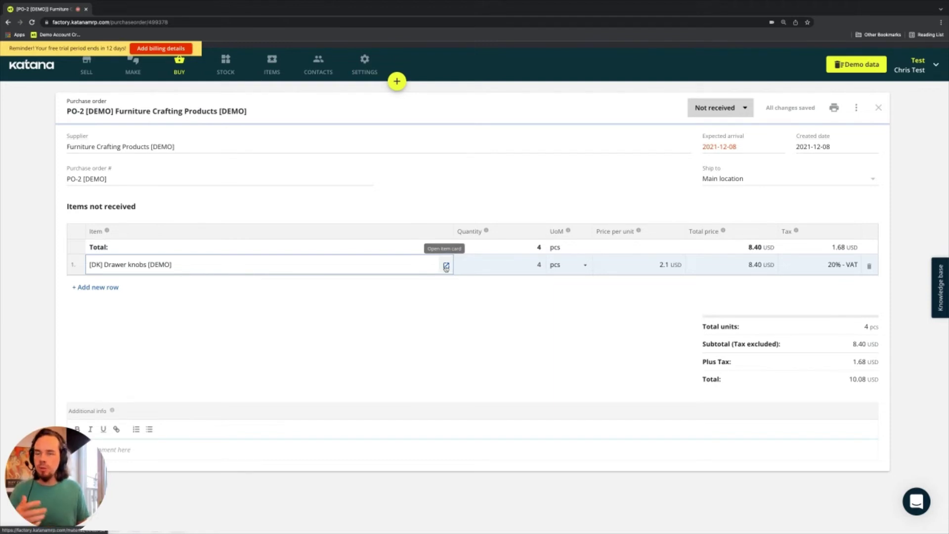
click(528, 265)
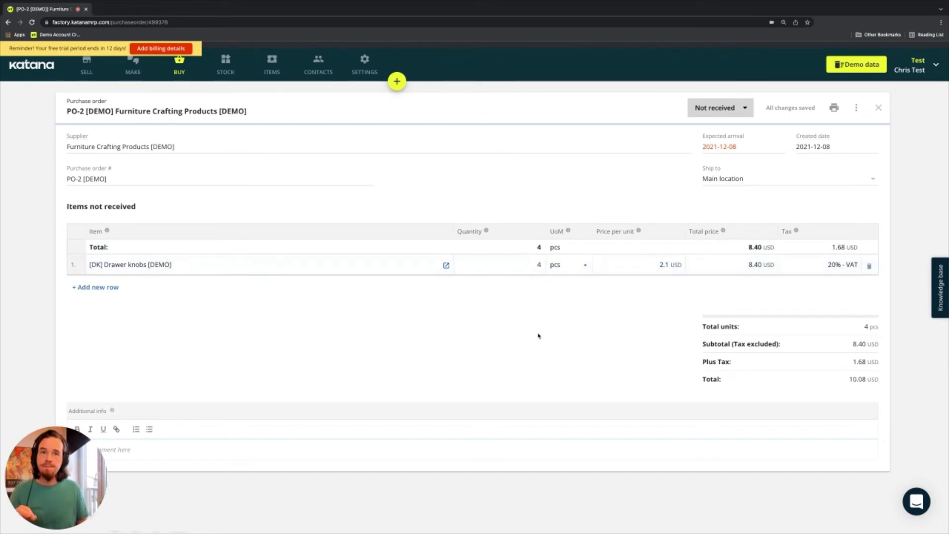
click(572, 264)
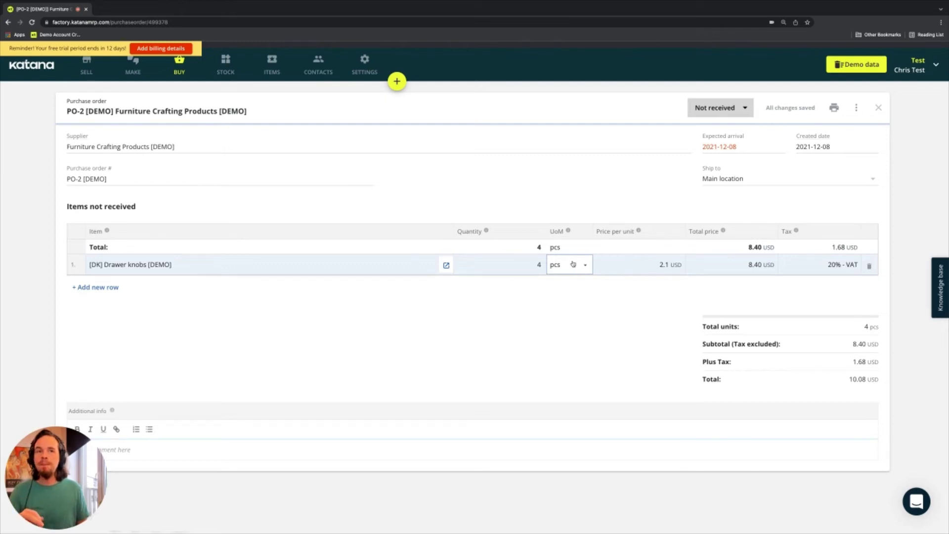
click(662, 265)
click(702, 268)
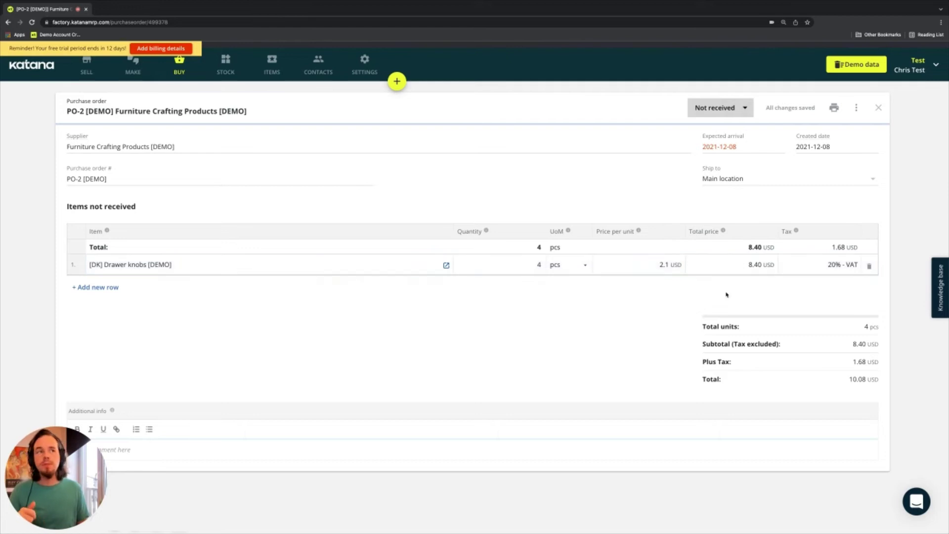
click(828, 267)
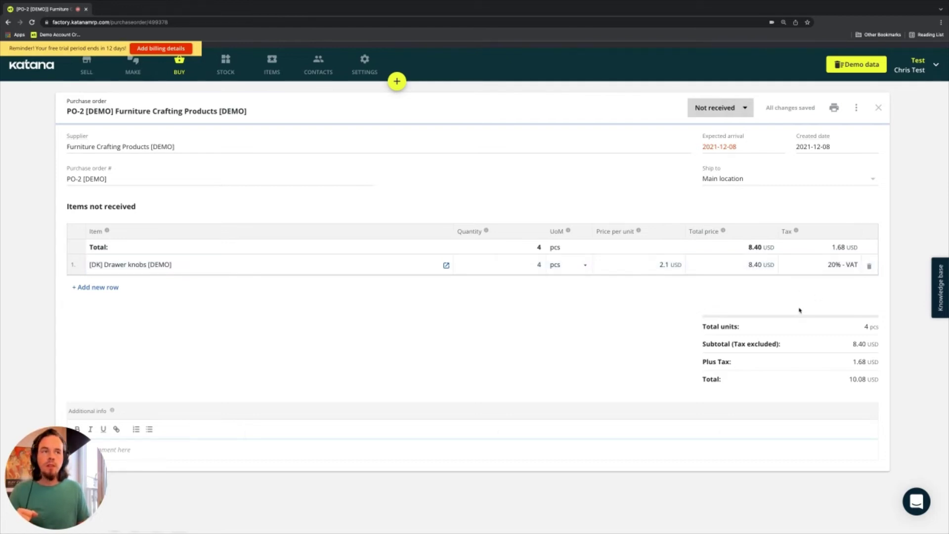
click(833, 266)
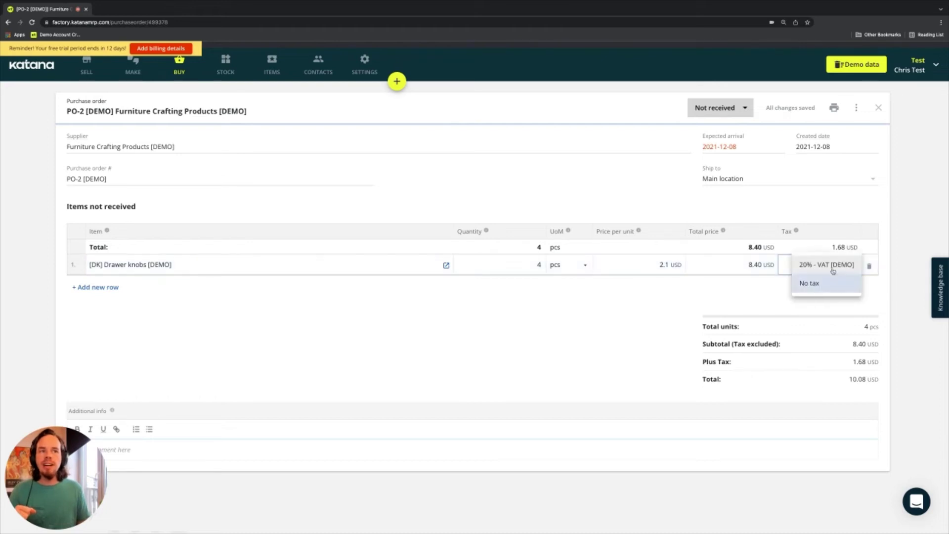
click(746, 303)
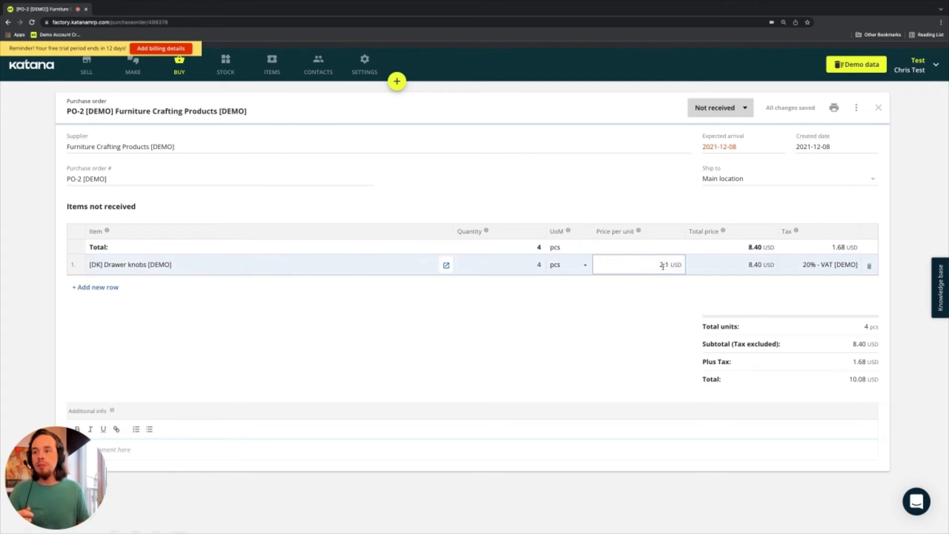
click(446, 265)
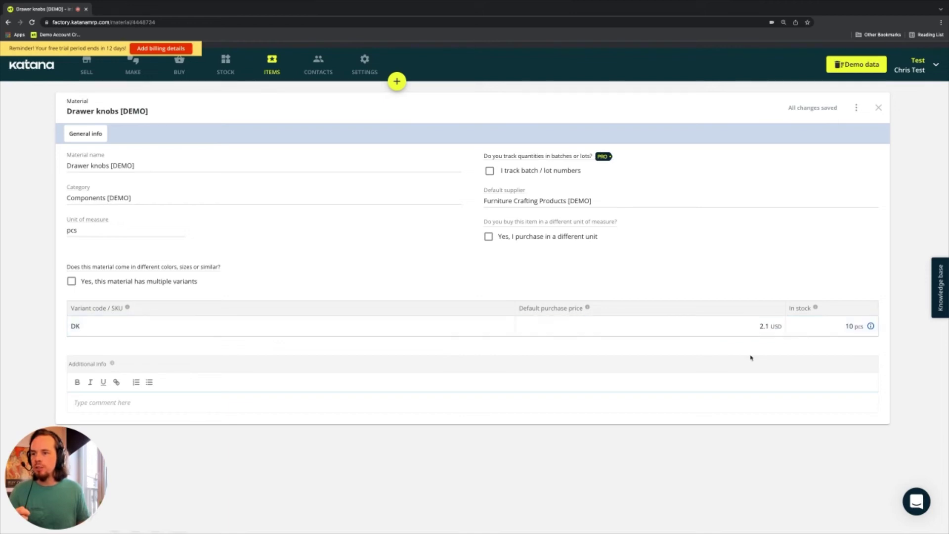
click(8, 23)
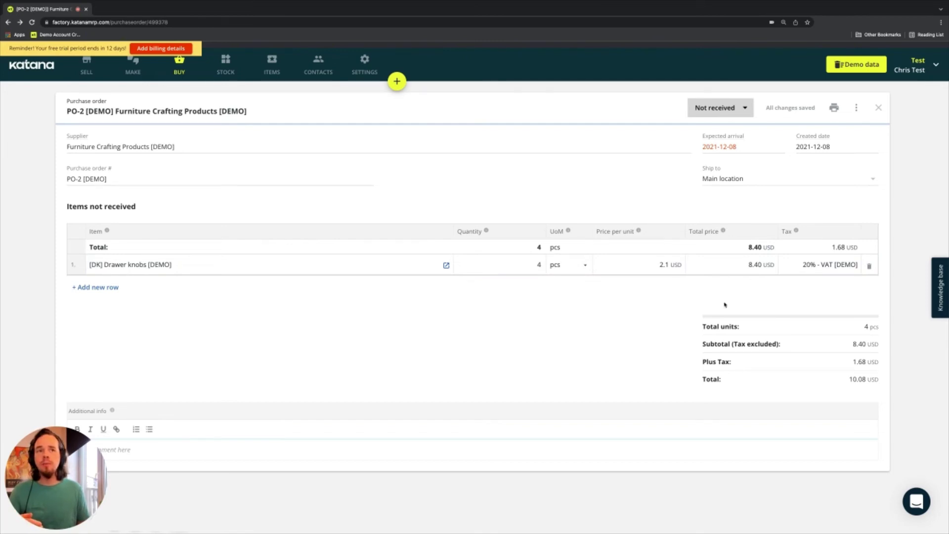
click(668, 265)
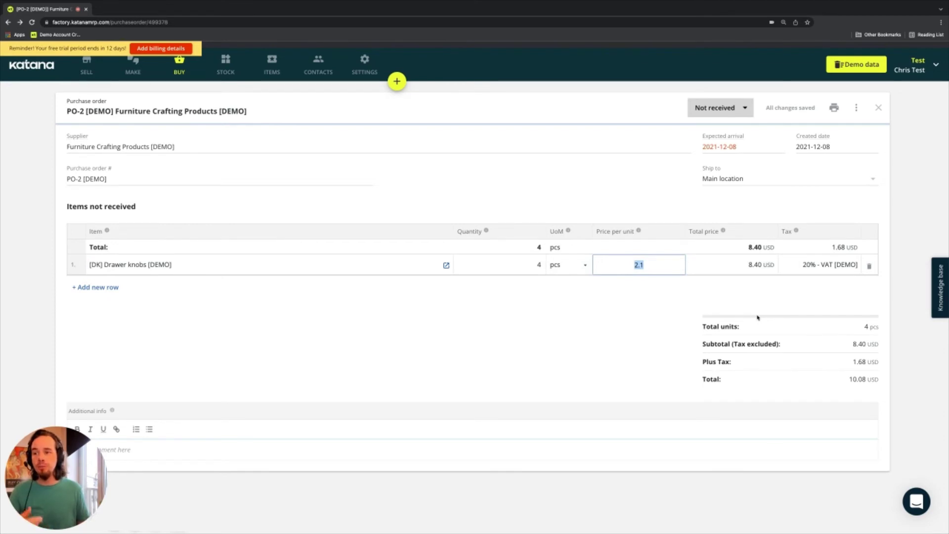
click(602, 346)
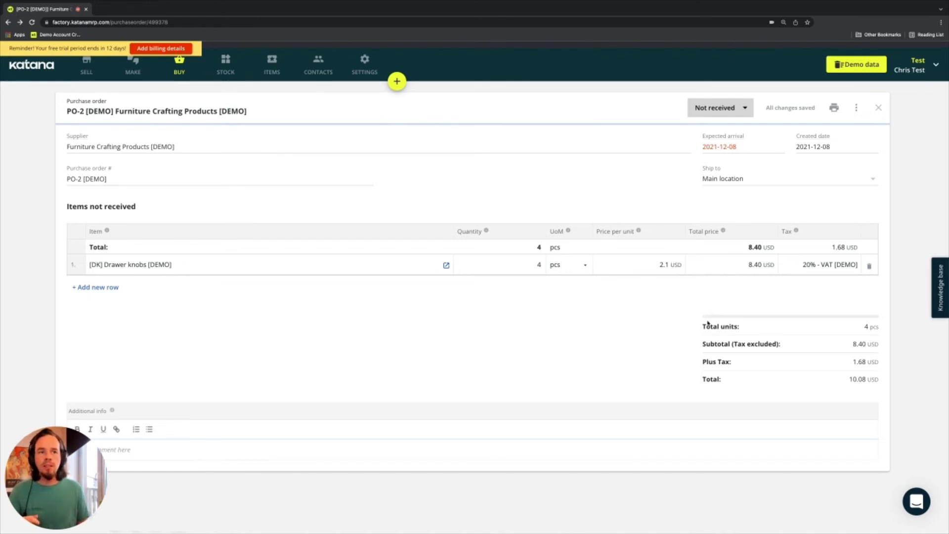
drag(708, 323, 769, 330)
click(799, 325)
drag(699, 344, 868, 345)
drag(714, 361, 883, 361)
drag(703, 379, 890, 381)
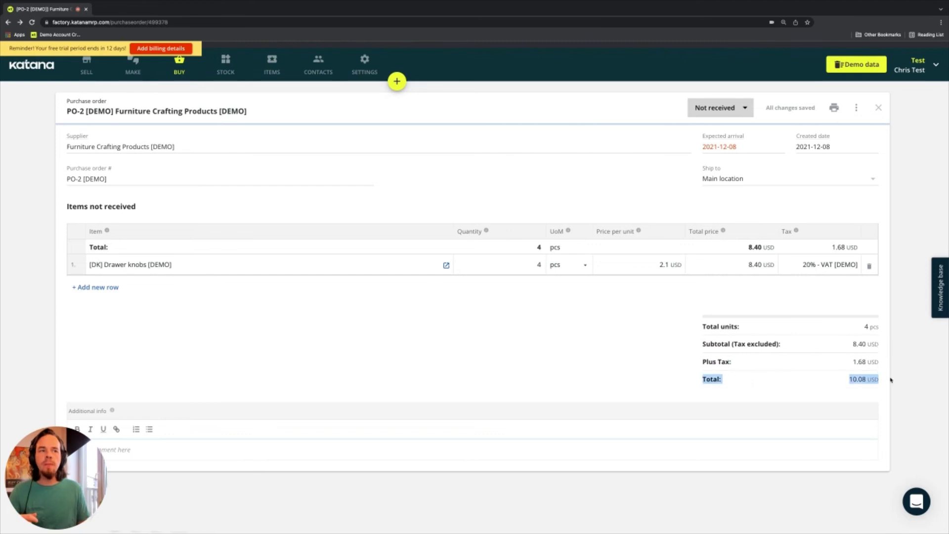
click(586, 348)
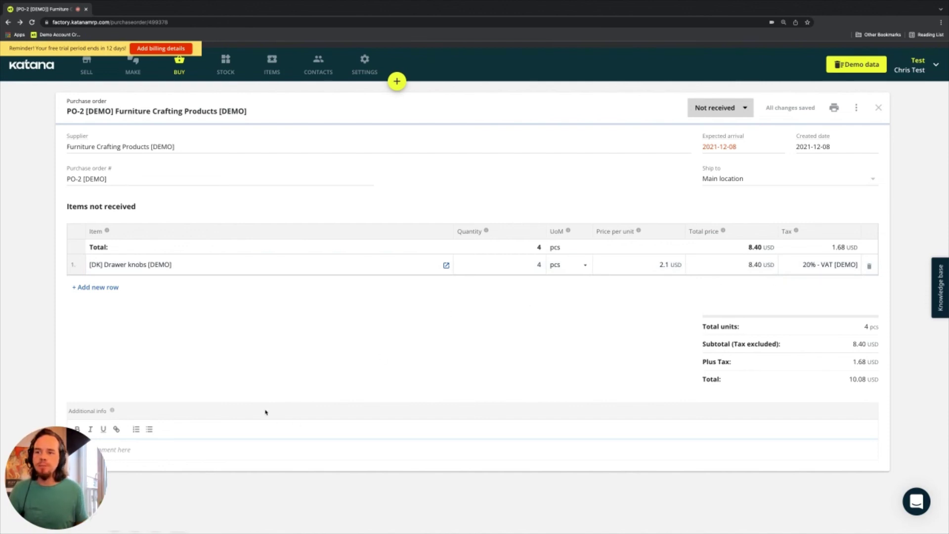
drag(44, 490, 473, 484)
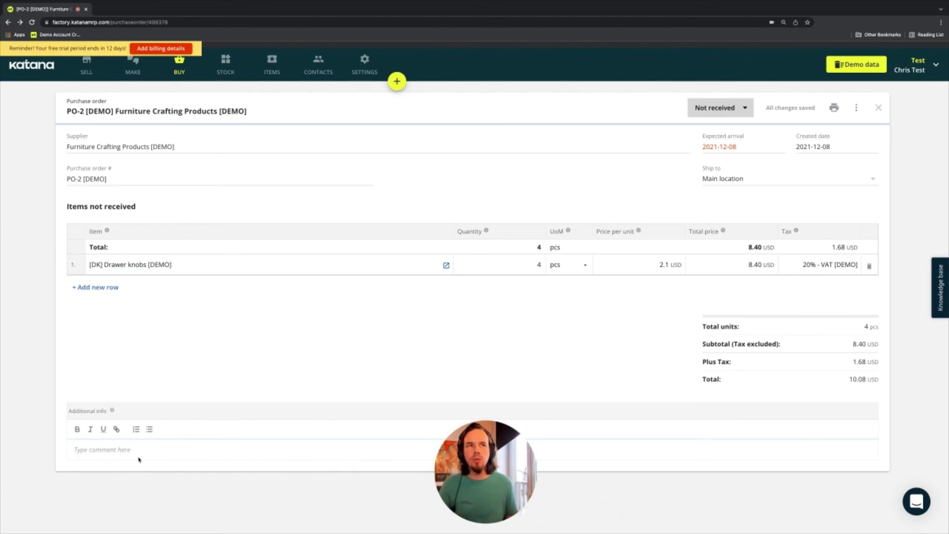
drag(447, 468, 62, 478)
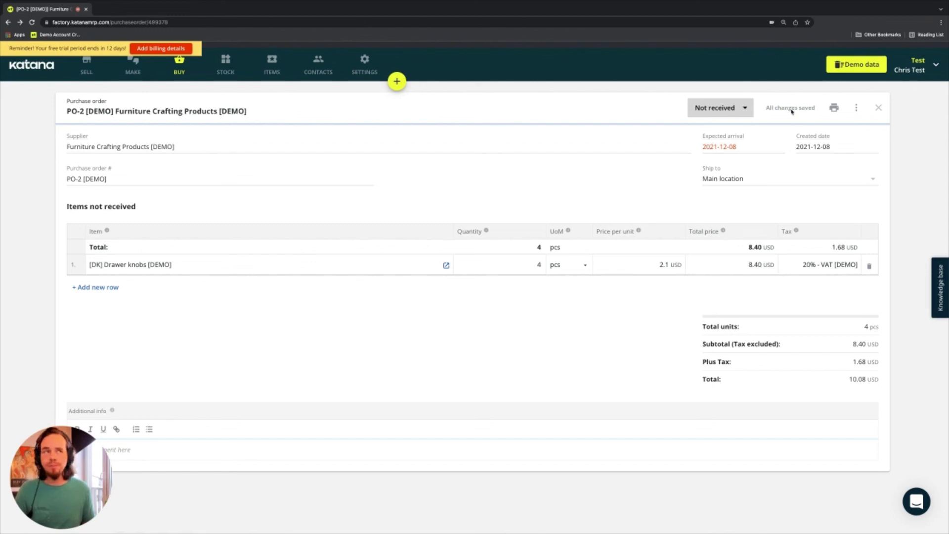
click(835, 110)
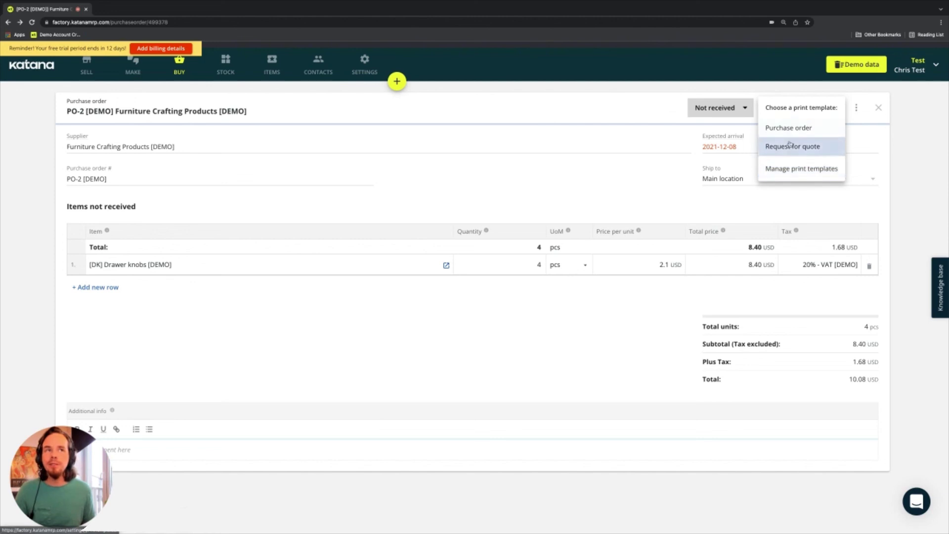
click(552, 178)
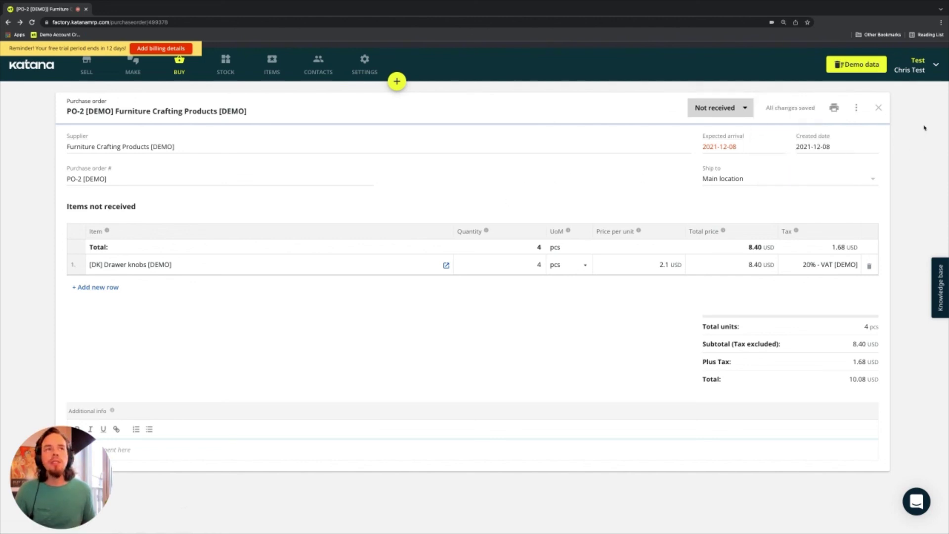
click(856, 108)
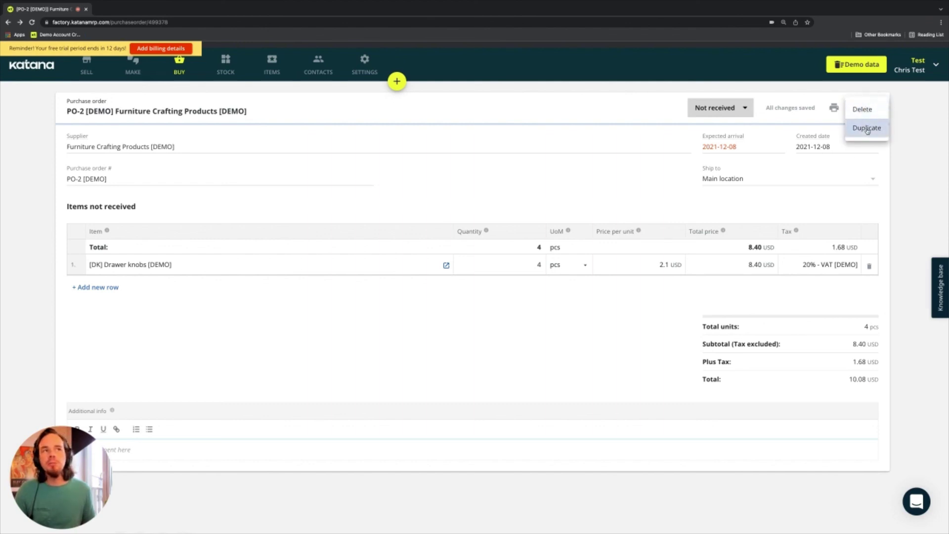
click(510, 174)
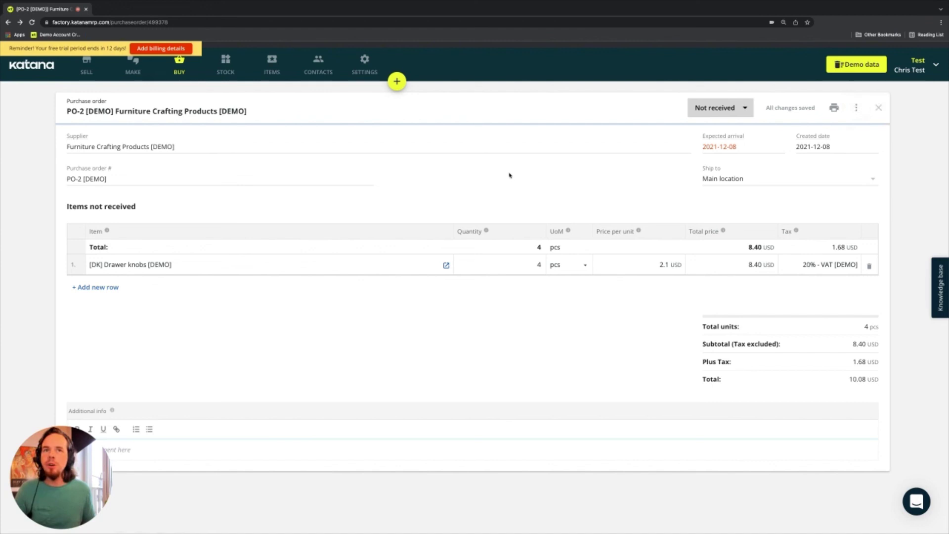